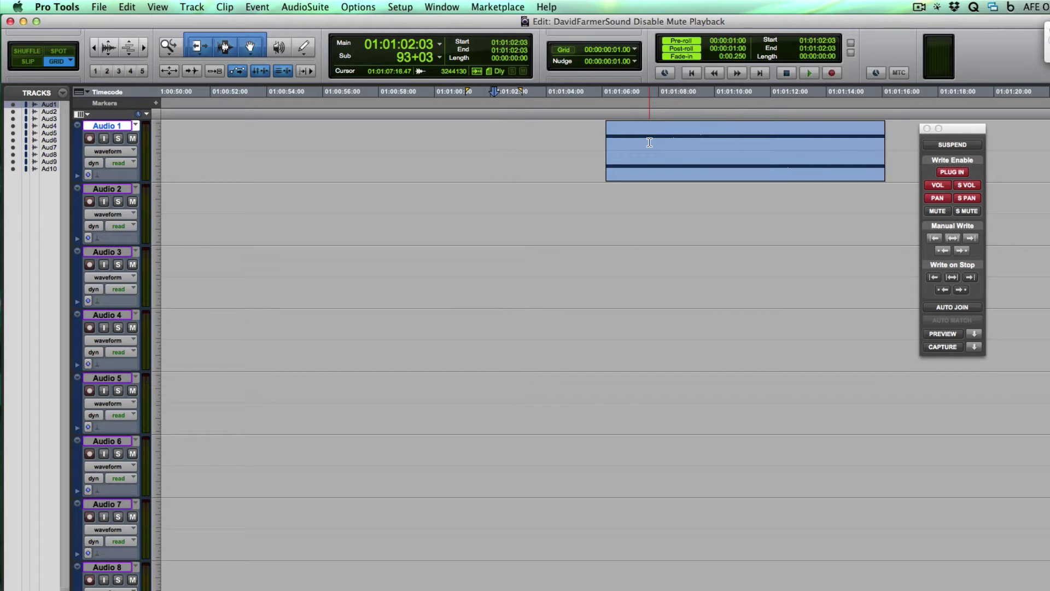
- Set the insertion point at 01:01:03:16 inside the Audio 1 clip, mute Audio 1, and play back
{"action": "left_click", "coordinate": [557, 156]}
{"action": "left_click", "coordinate": [401, 164]}
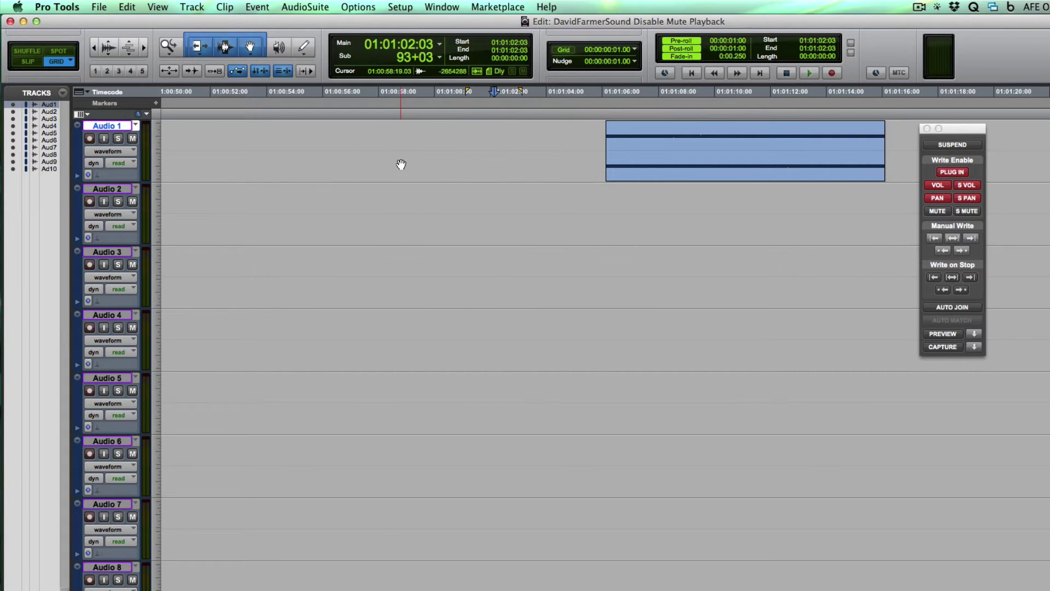
{"action": "left_click", "coordinate": [536, 135]}
{"action": "left_click", "coordinate": [631, 144]}
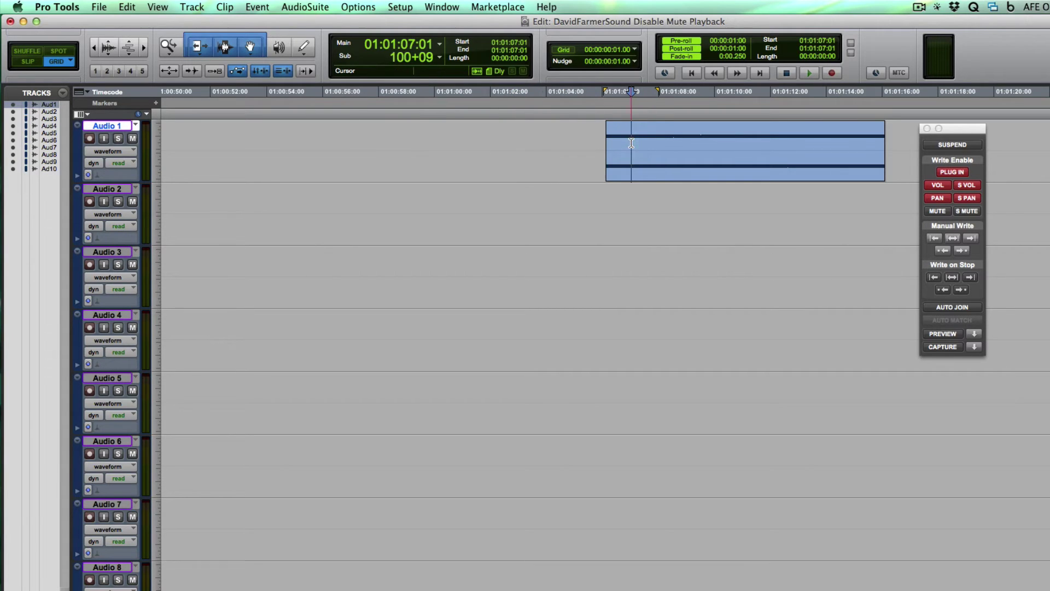
{"action": "left_click", "coordinate": [133, 139]}
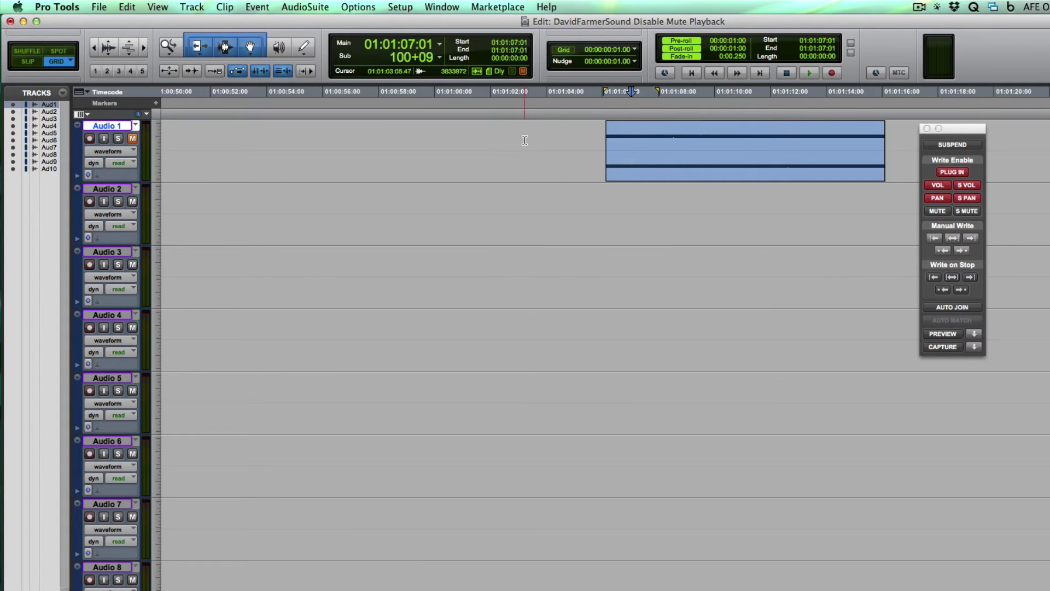
{"action": "key", "text": "space"}
{"action": "key", "text": "space"}
- Try selections 01:00:52:20–01:00:56:09 and 01:01:01:23–01:01:07:15, then mute Audio 1 at 01:01:08:09
{"action": "left_click", "coordinate": [335, 139]}
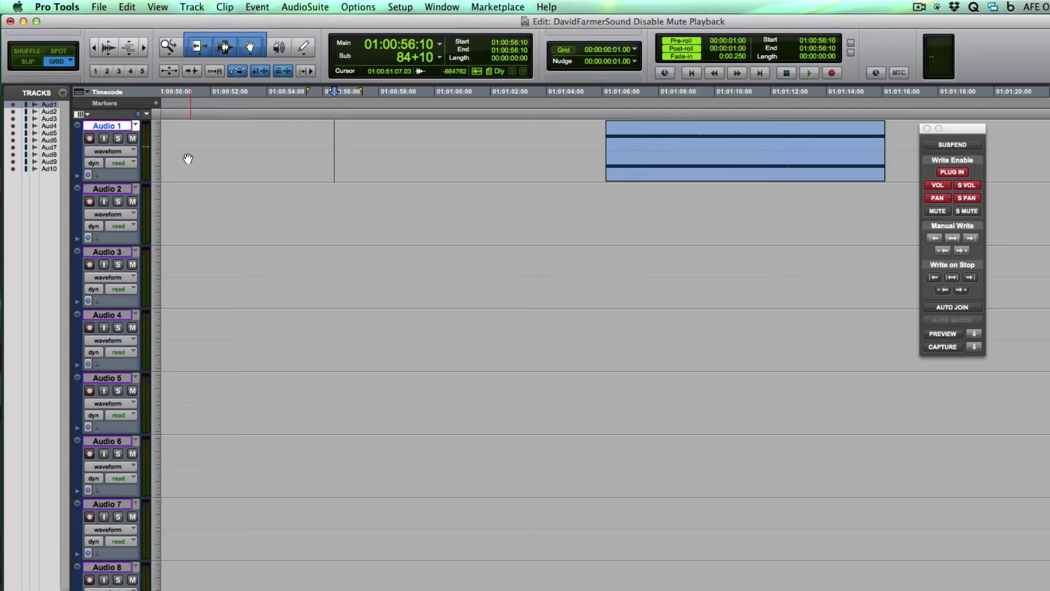
{"action": "left_click", "coordinate": [135, 140]}
{"action": "left_click", "coordinate": [252, 143]}
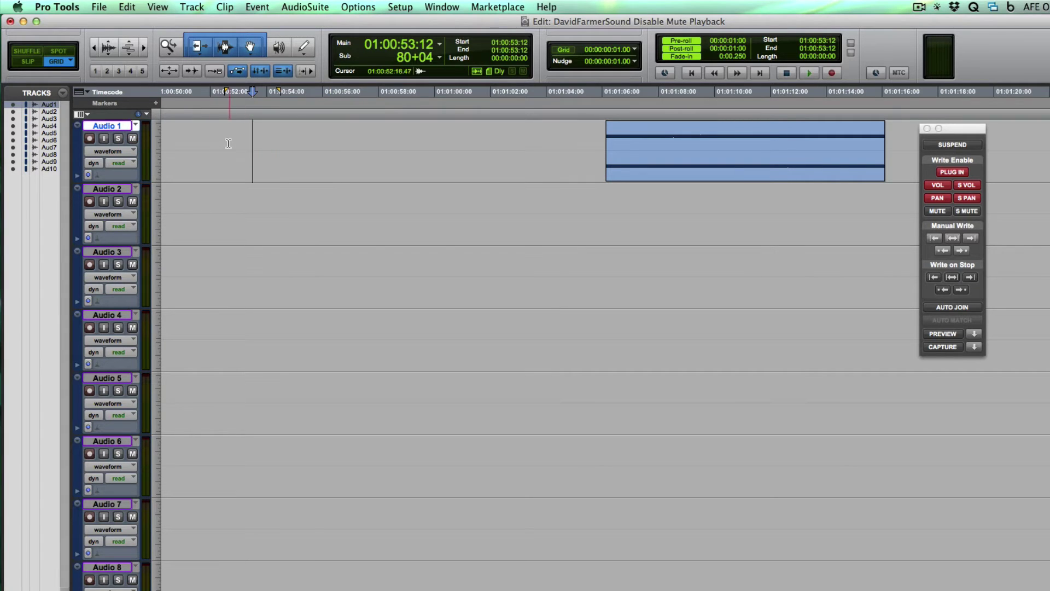
{"action": "left_click_drag", "start_coordinate": [233, 143], "coordinate": [333, 146]}
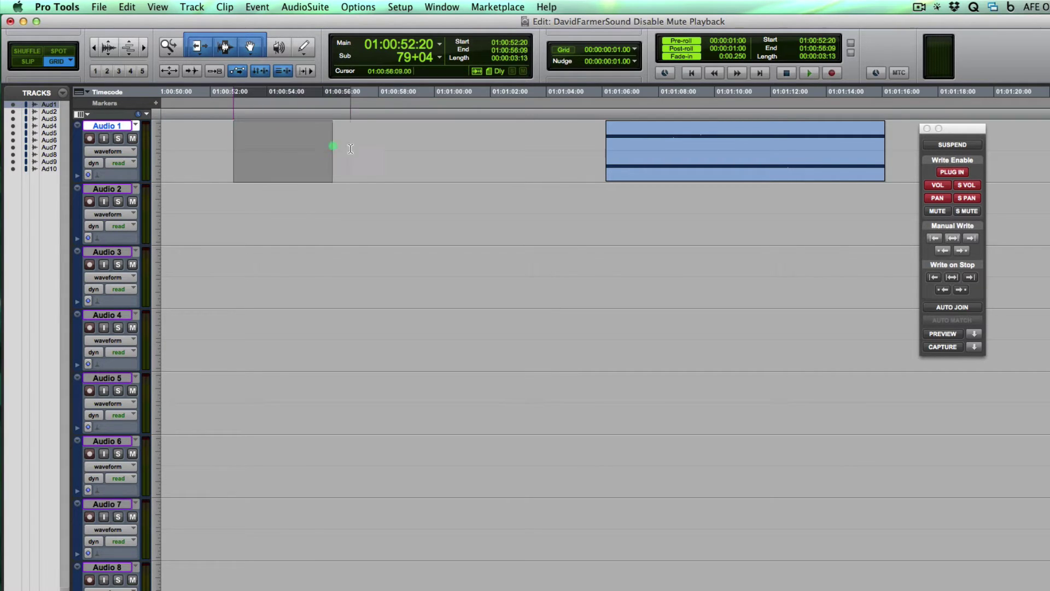
{"action": "left_click", "coordinate": [428, 139]}
{"action": "left_click_drag", "start_coordinate": [489, 137], "coordinate": [668, 133]}
{"action": "left_click", "coordinate": [669, 133]}
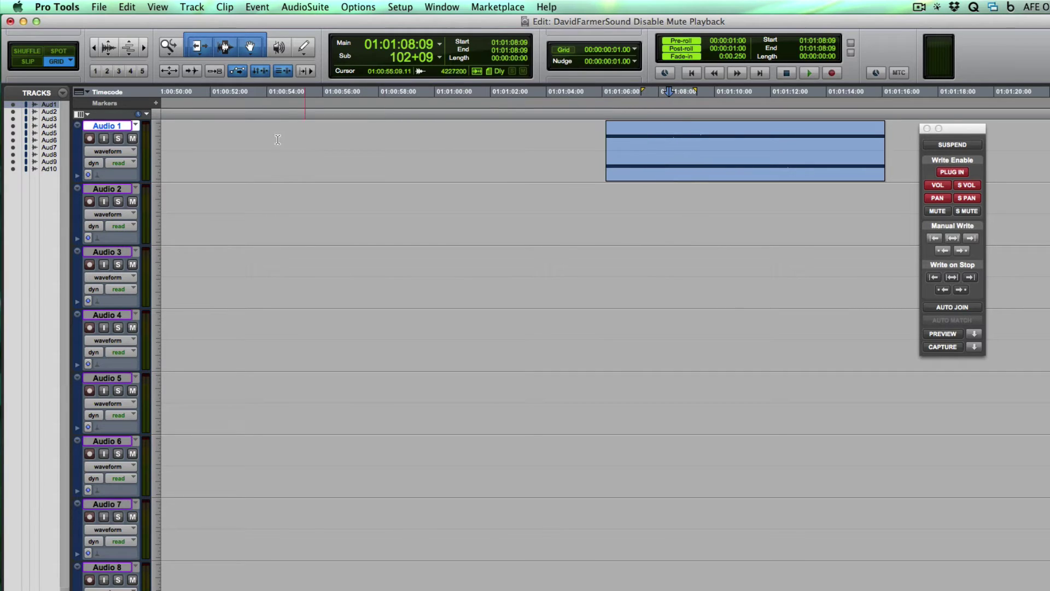
{"action": "left_click", "coordinate": [133, 139]}
- Unmute Audio 1, switch its automation mode to off, then return it to read
{"action": "left_click", "coordinate": [133, 138]}
{"action": "left_click", "coordinate": [119, 162]}
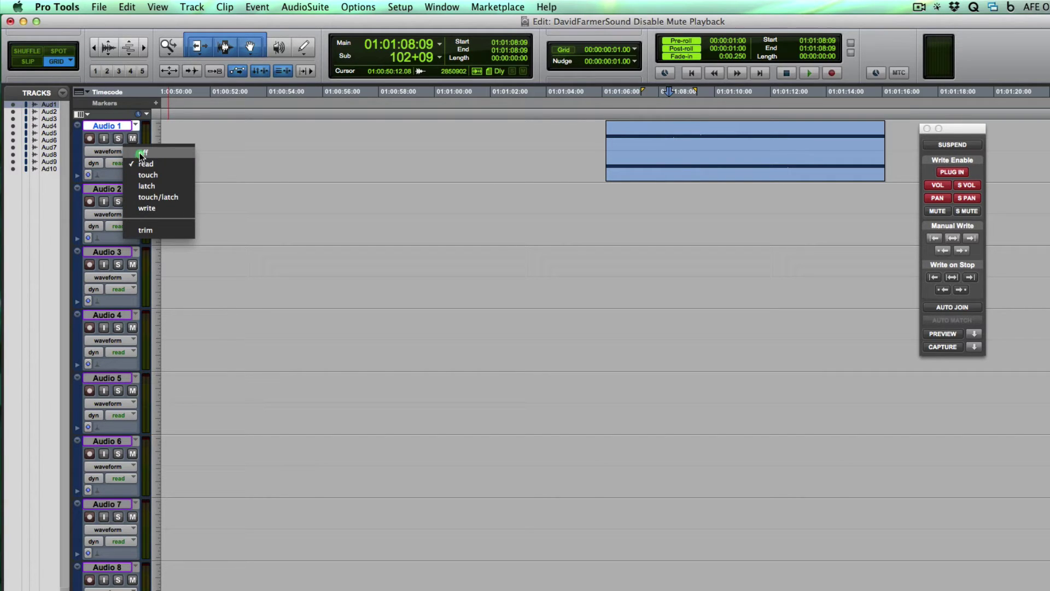
{"action": "left_click", "coordinate": [141, 153]}
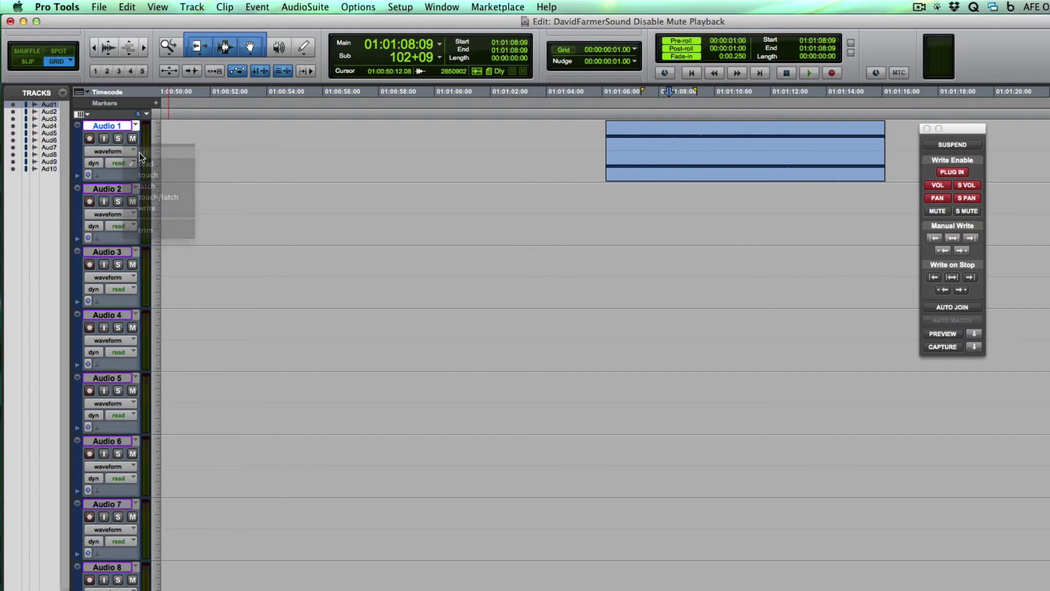
{"action": "left_click", "coordinate": [549, 146]}
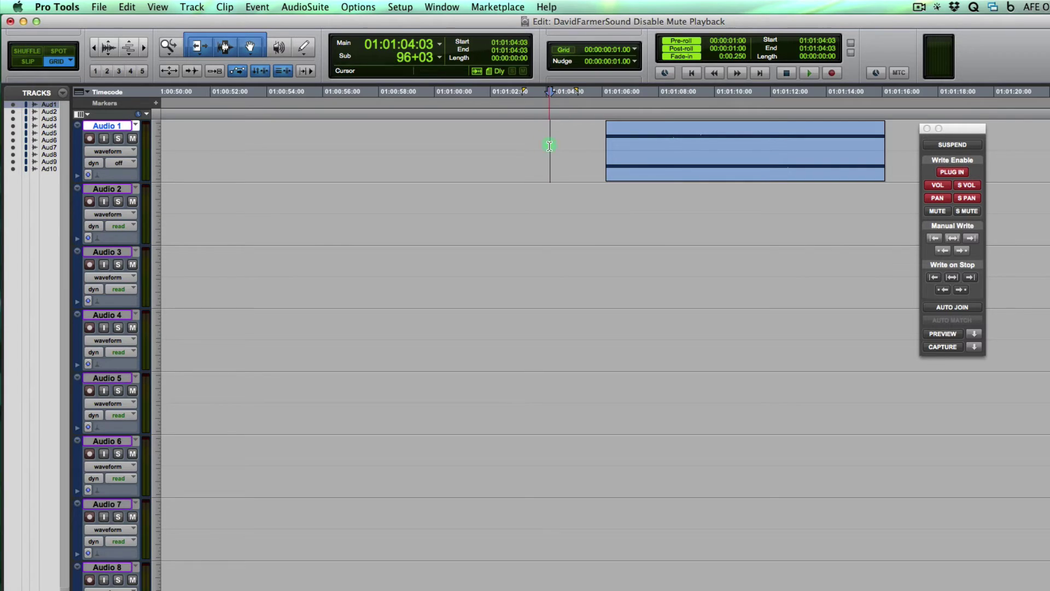
{"action": "left_click", "coordinate": [127, 162]}
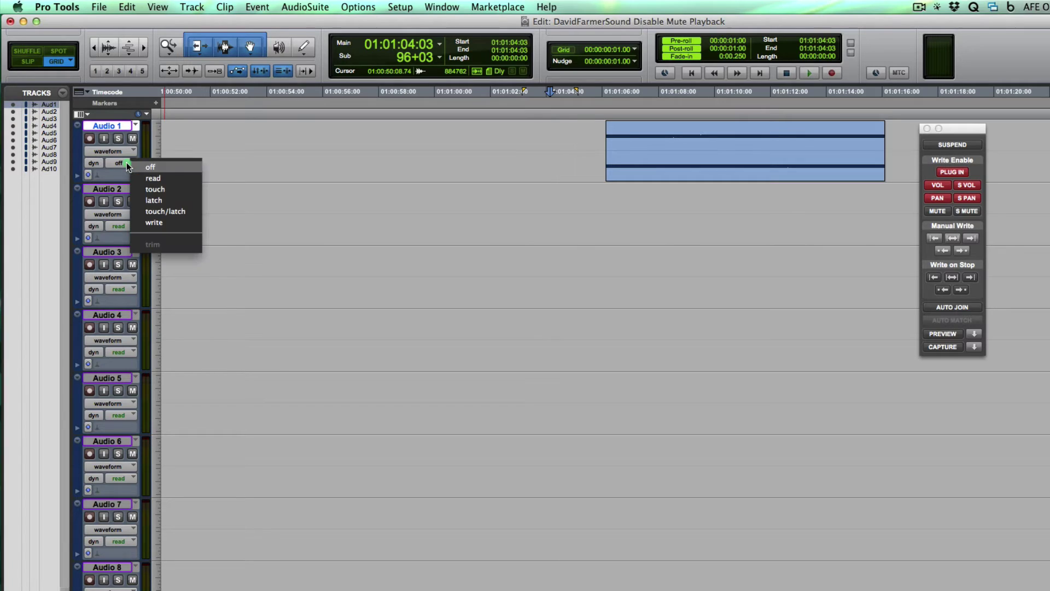
{"action": "left_click", "coordinate": [144, 173]}
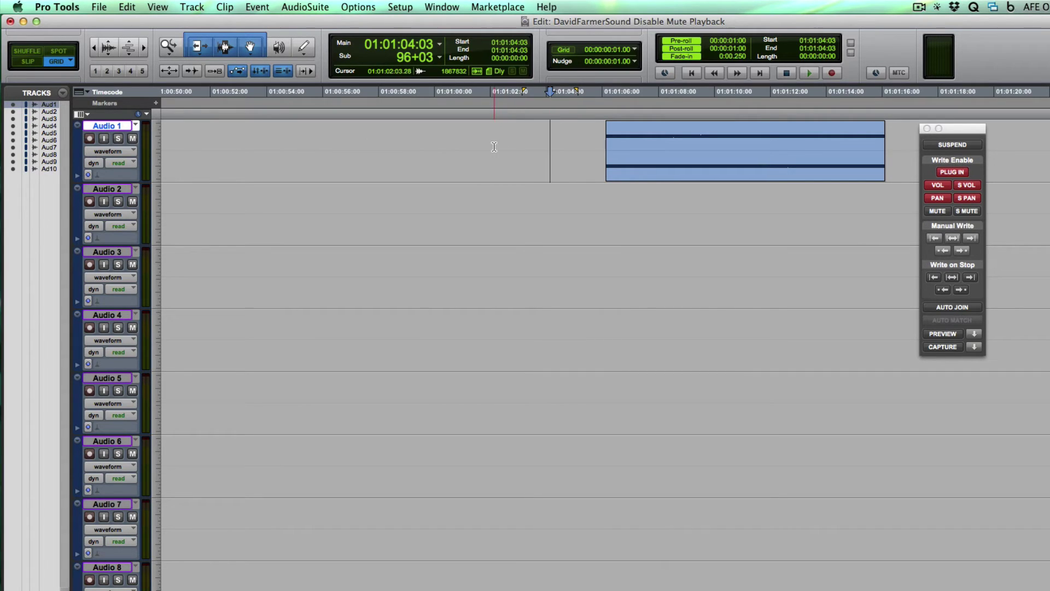
{"action": "left_click", "coordinate": [957, 146]}
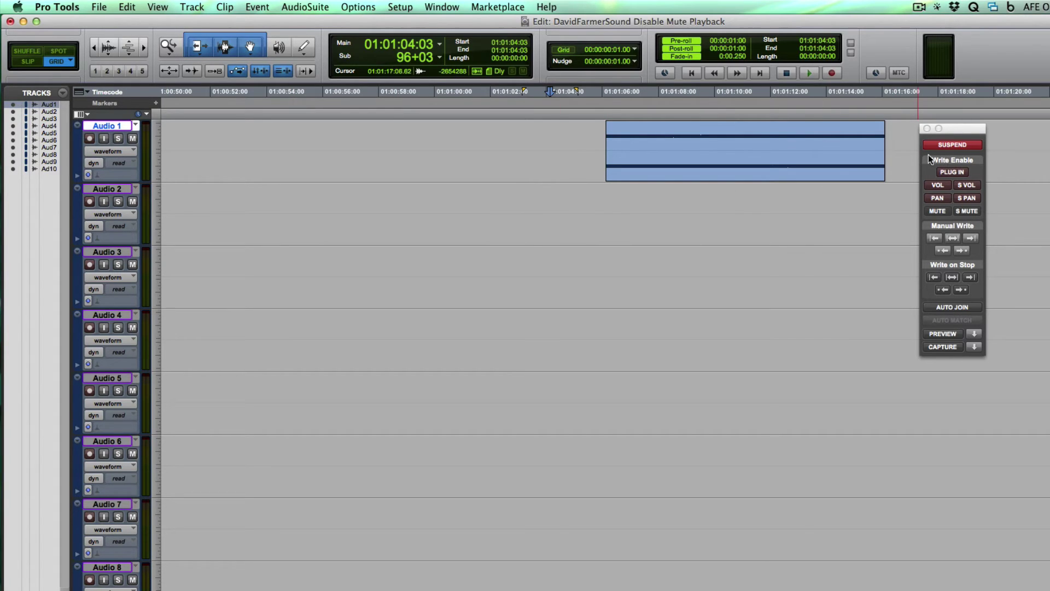
{"action": "left_click", "coordinate": [942, 145]}
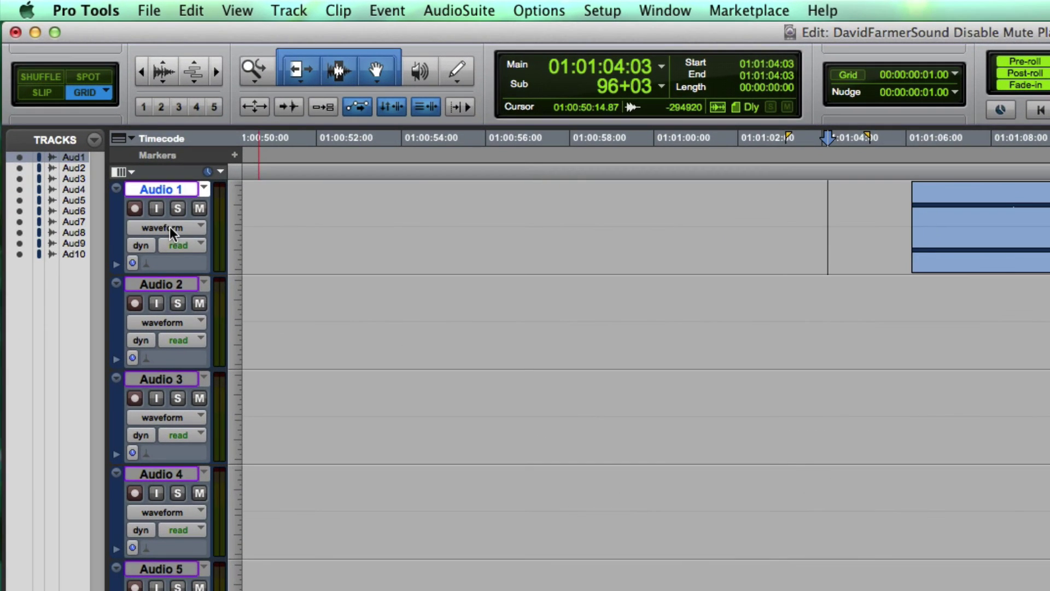
- Show Audio 1's mute lane and toggle its mute automation playback off and on twice
{"action": "left_click", "coordinate": [113, 152]}
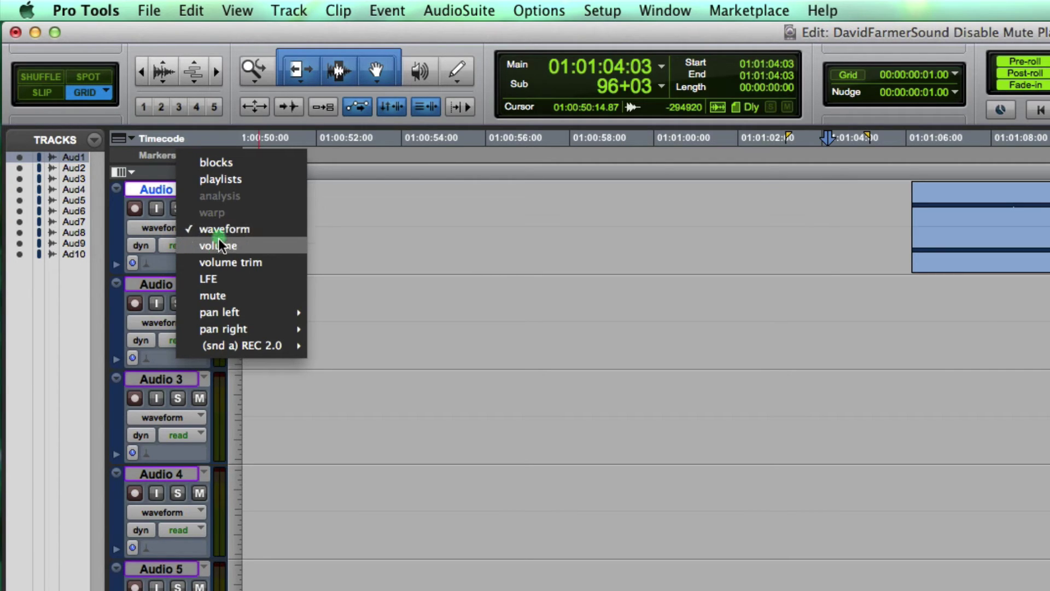
{"action": "left_click", "coordinate": [241, 294]}
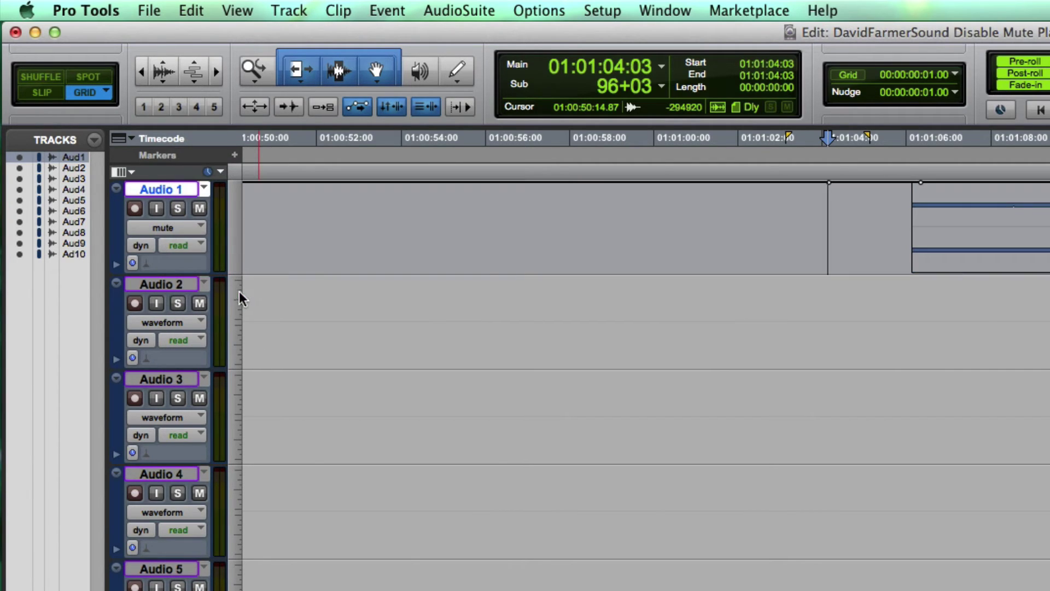
{"action": "left_click", "coordinate": [167, 229], "text": "super"}
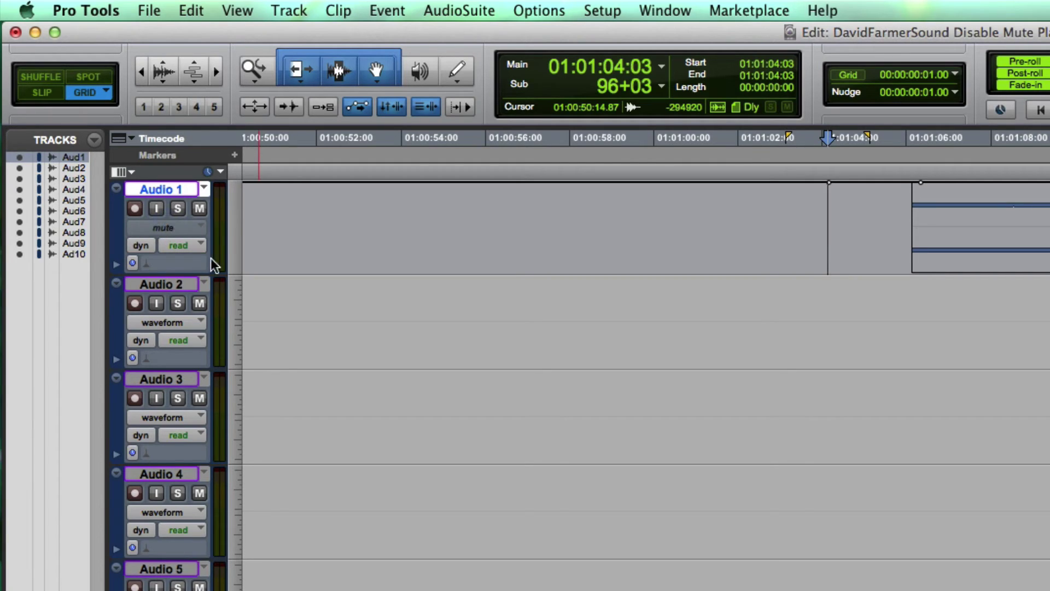
{"action": "left_click", "coordinate": [172, 226], "text": "super"}
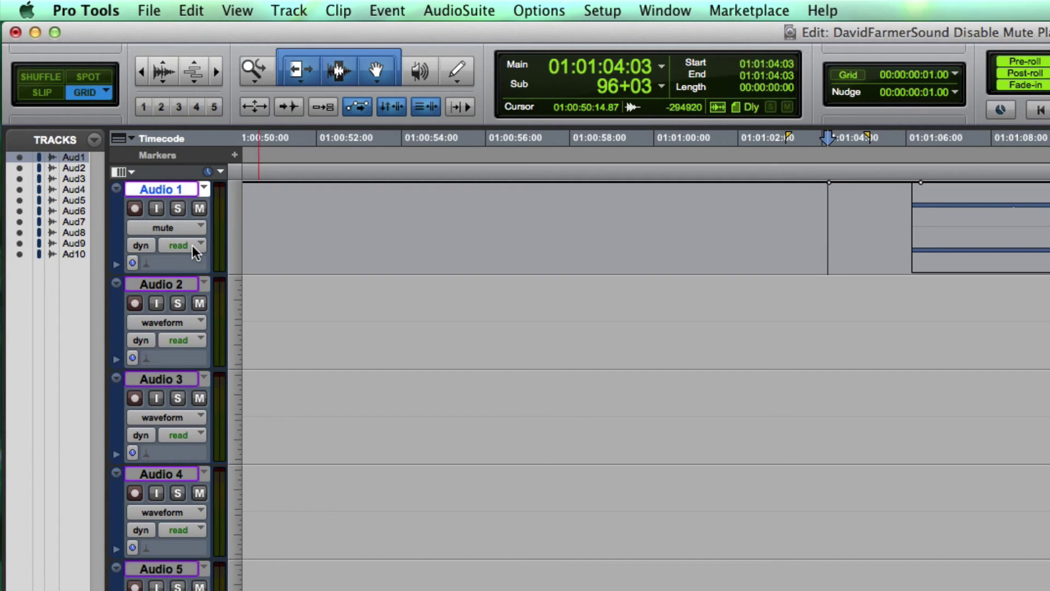
{"action": "left_click", "coordinate": [182, 228], "text": "super"}
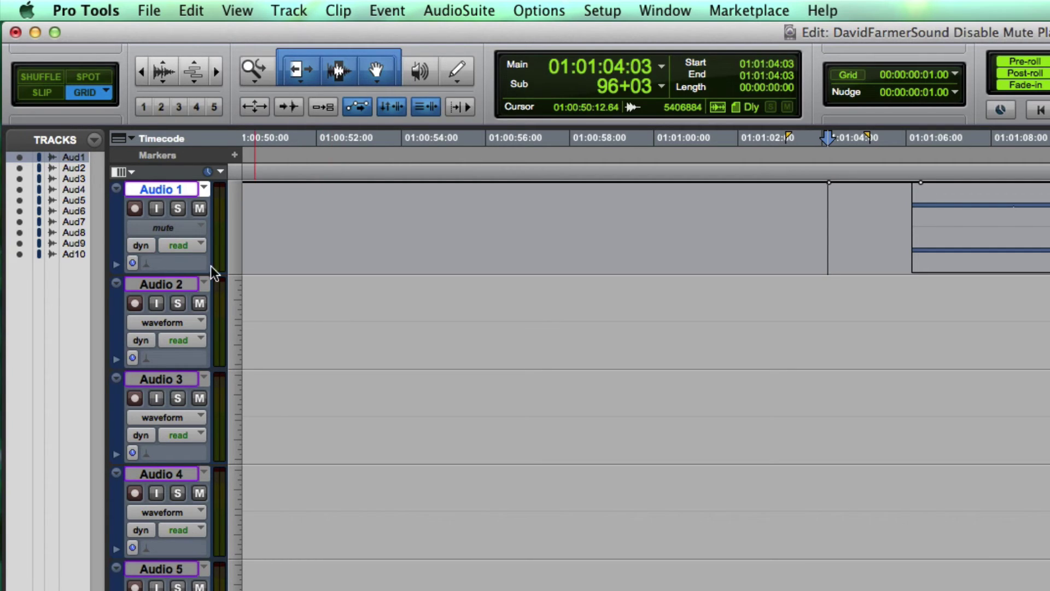
{"action": "left_click", "coordinate": [175, 228], "text": "super"}
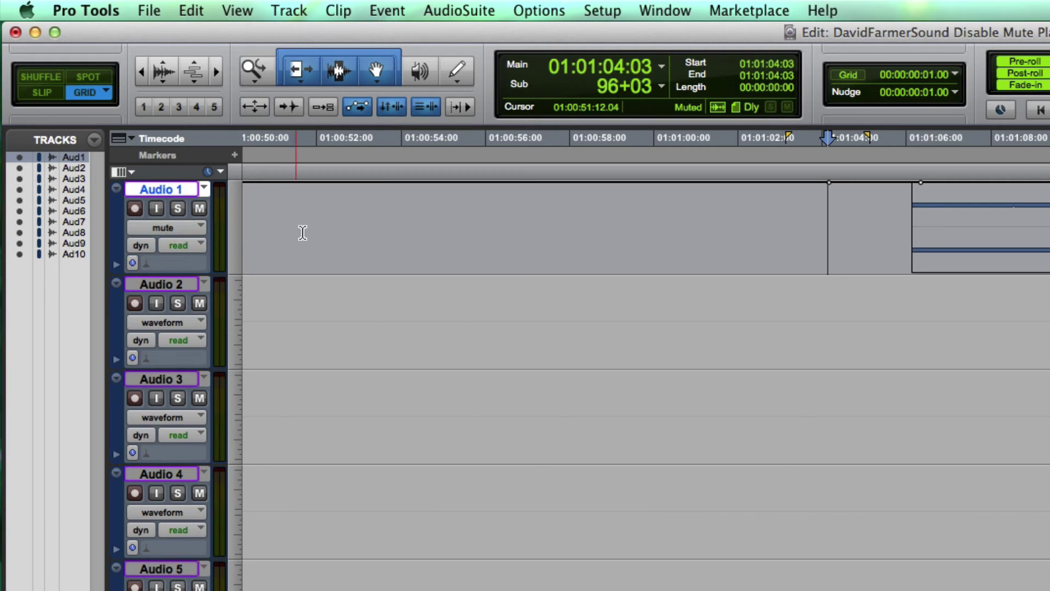
{"action": "left_click", "coordinate": [170, 225]}
- Show mute lanes on all tracks and disable mute automation on Audio 1–4 while Audio 5–8 are inactive
{"action": "left_click", "coordinate": [206, 232], "text": "alt"}
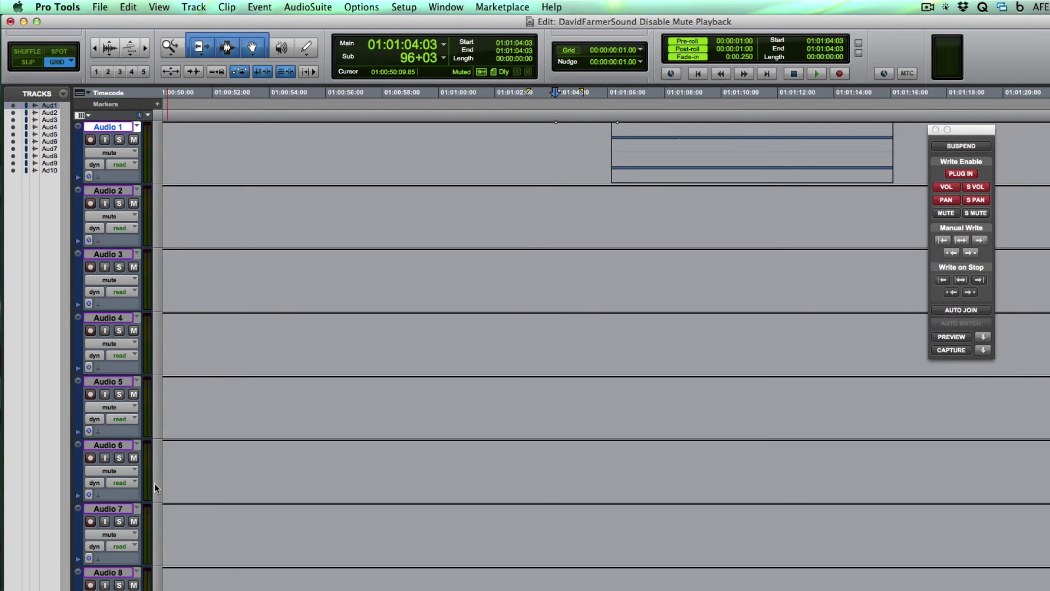
{"action": "left_click_drag", "start_coordinate": [201, 396], "coordinate": [280, 580]}
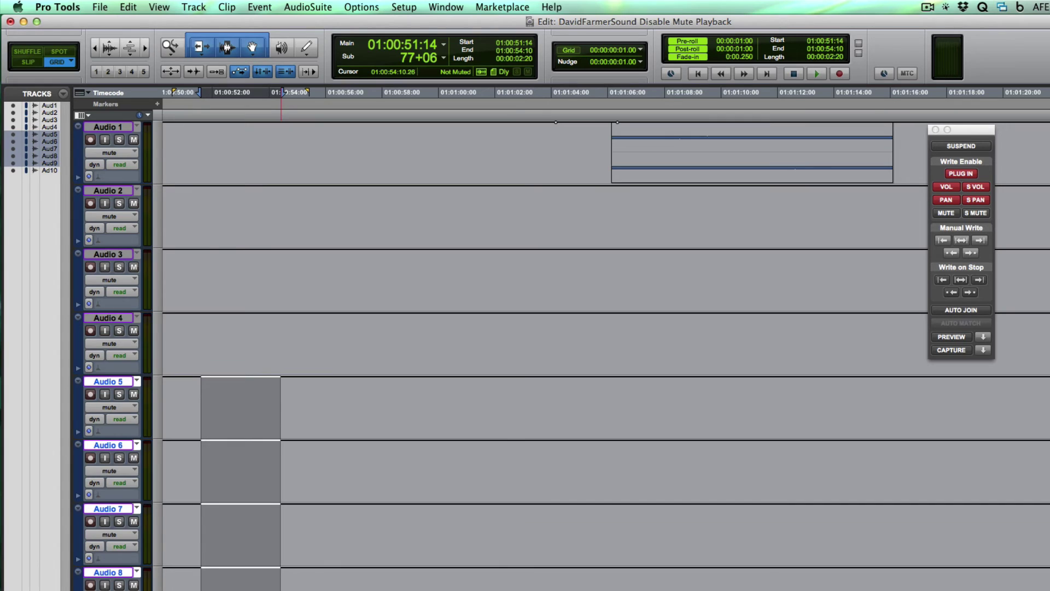
{"action": "key", "text": "super+alt+shift+a"}
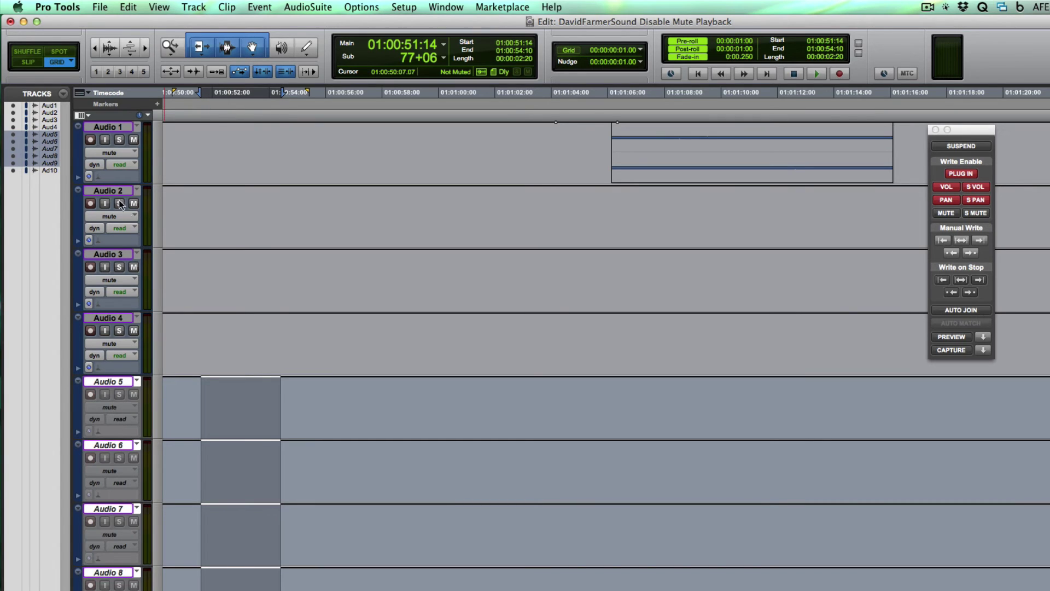
{"action": "left_click", "coordinate": [117, 155], "text": "alt+super"}
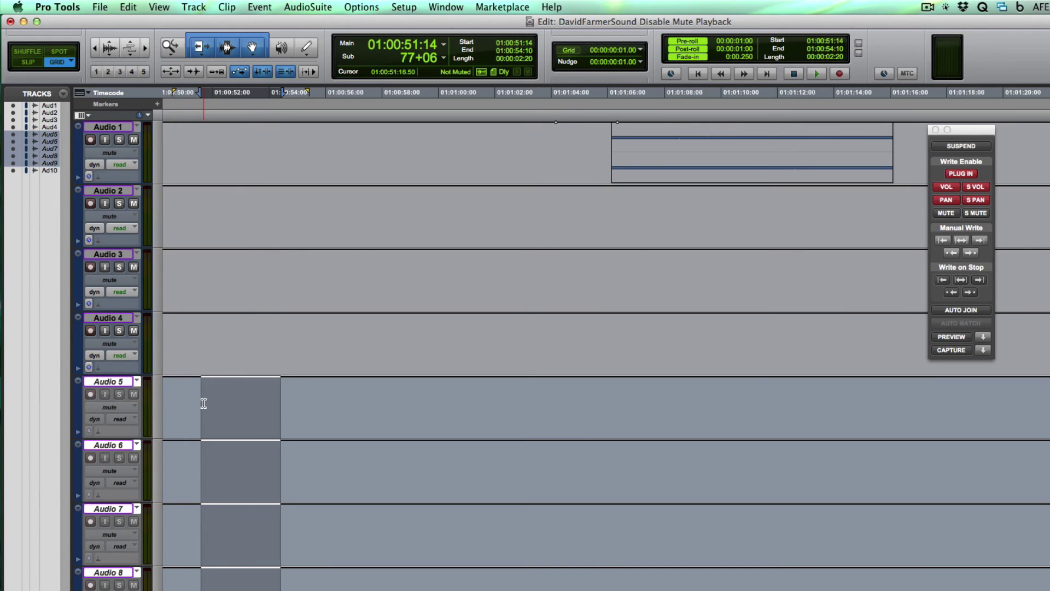
{"action": "key", "text": "super+alt+shift+a"}
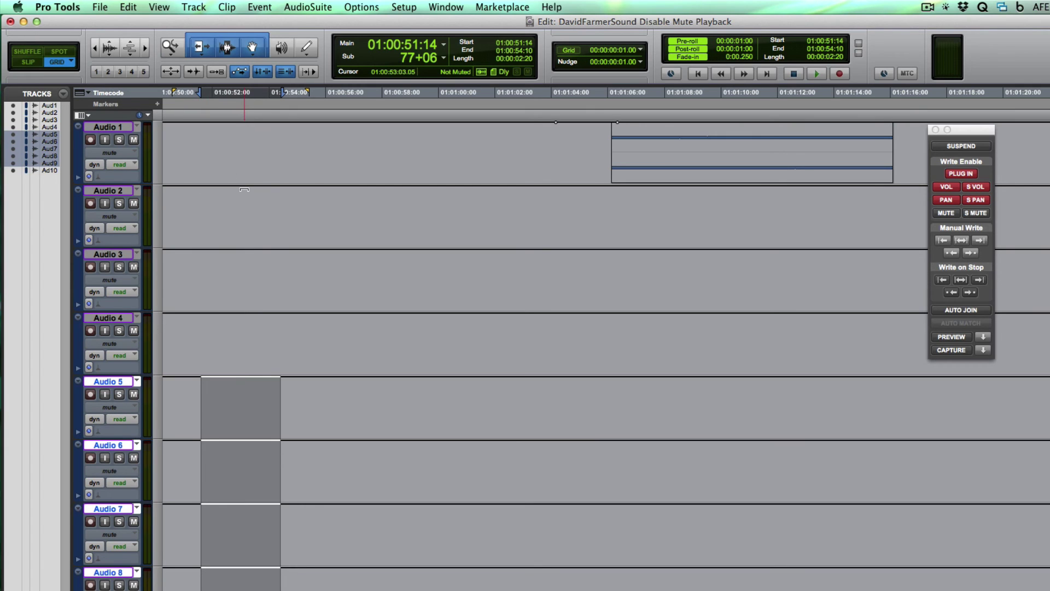
- Return all tracks to waveform view and place the insertion point on Audio 1 at 01:00:55:05
{"action": "key", "text": "ctrl+minus"}
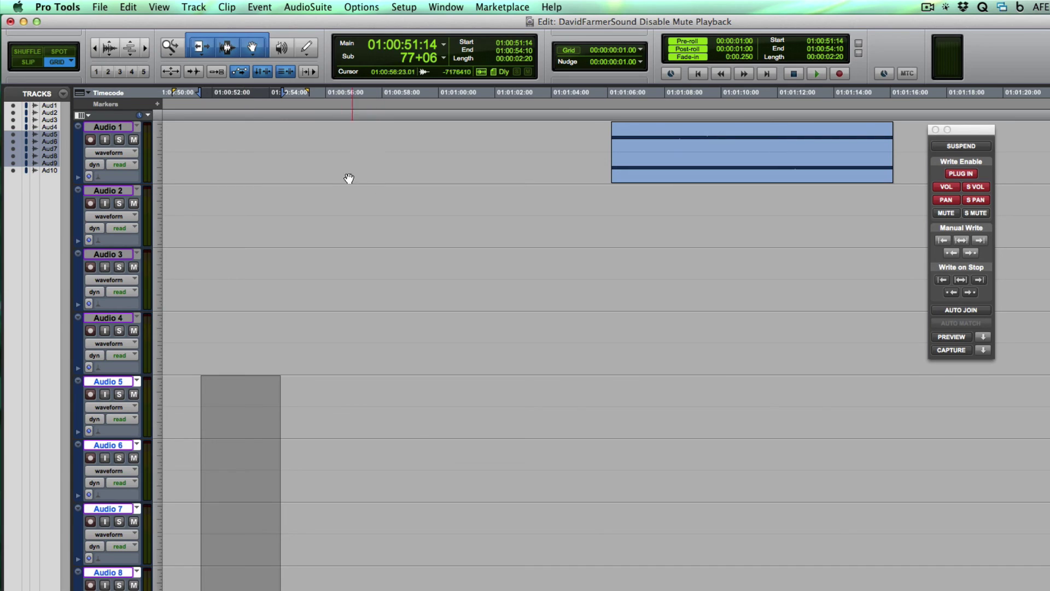
{"action": "left_click", "coordinate": [304, 140]}
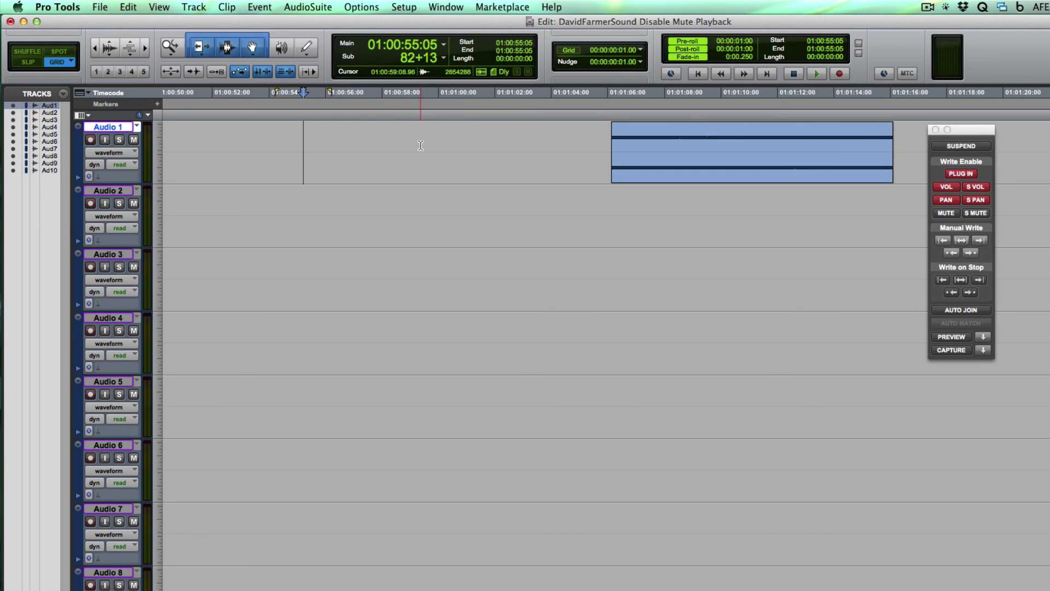
{"action": "left_click", "coordinate": [304, 158]}
{"action": "left_click_drag", "start_coordinate": [279, 158], "coordinate": [169, 150]}
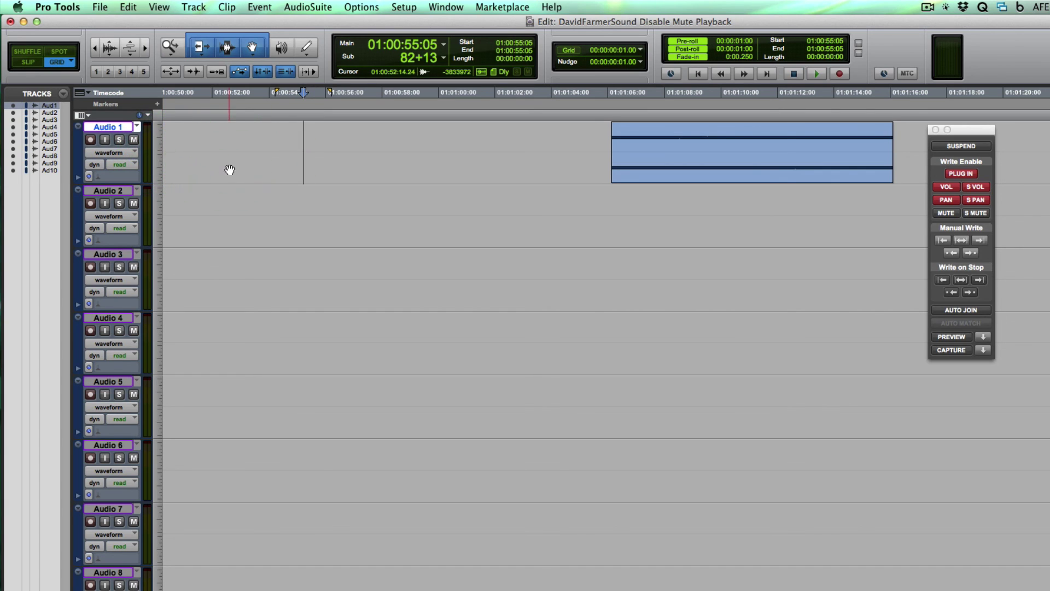